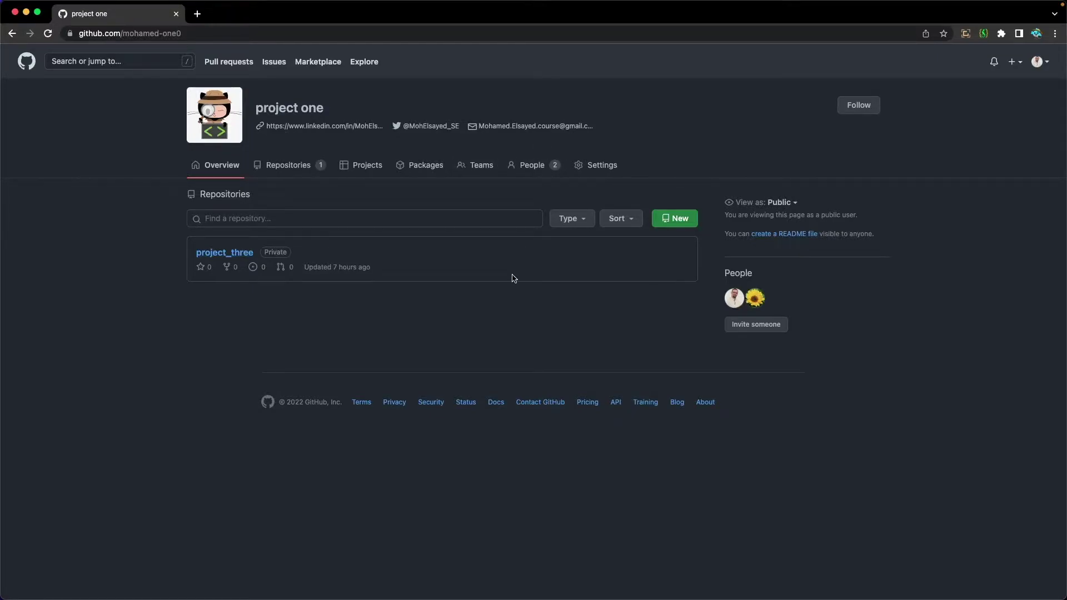
Step: Create a new team named "team one" in the project one organization, with its visibility set to Visible
left_click(480, 172)
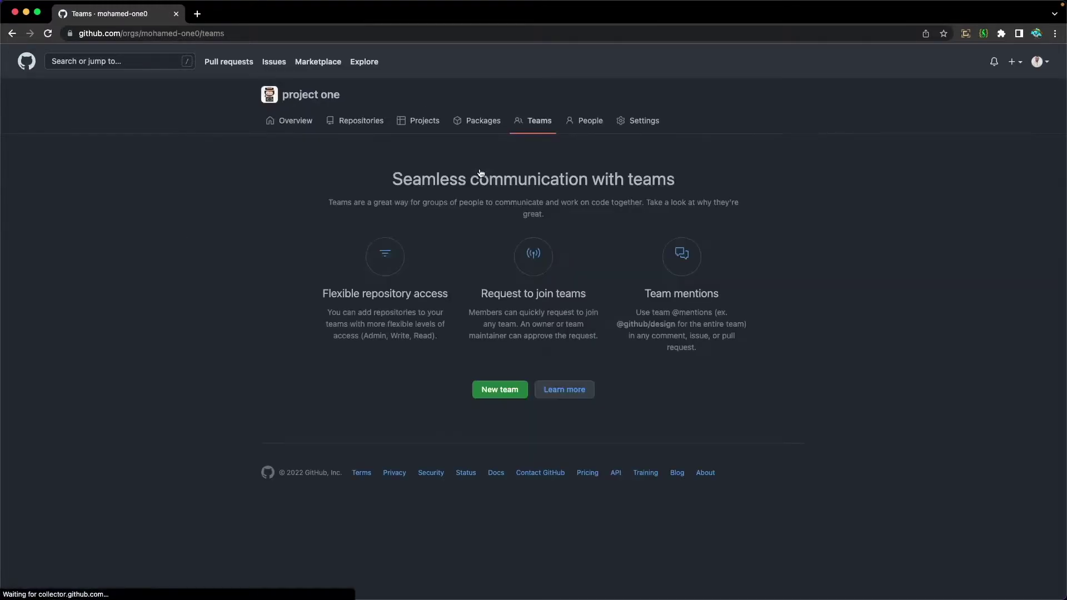
left_click(498, 391)
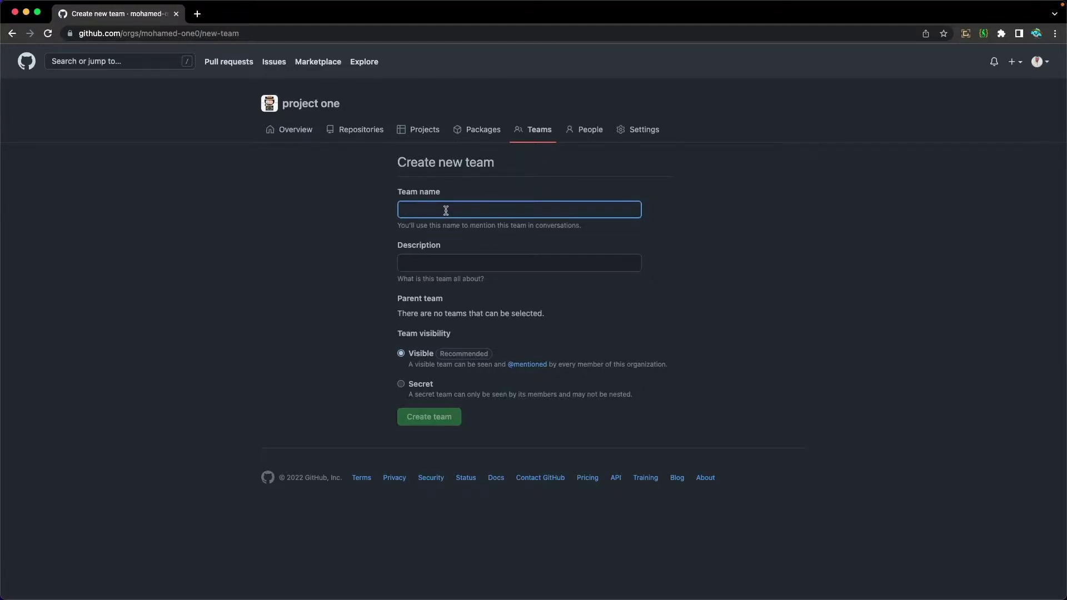
type("team one")
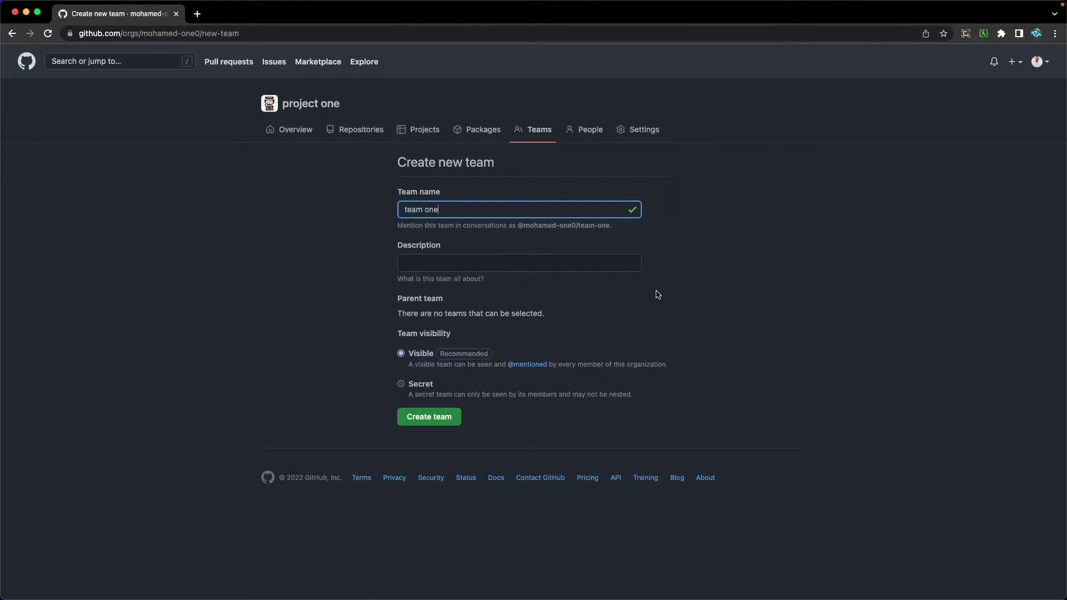
left_click(404, 392)
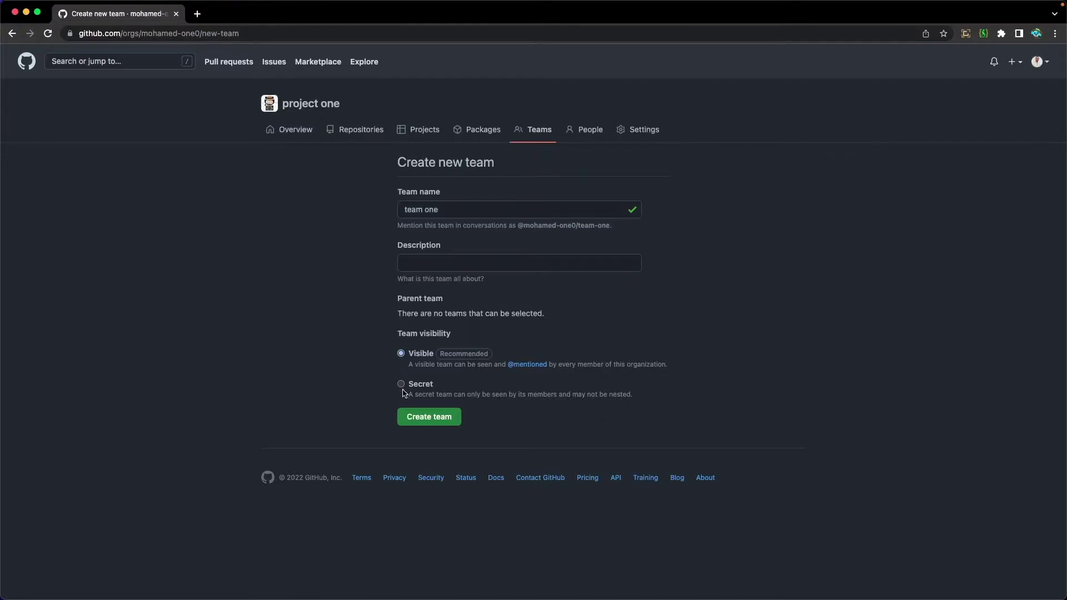
left_click(401, 385)
left_click(400, 354)
left_click(418, 424)
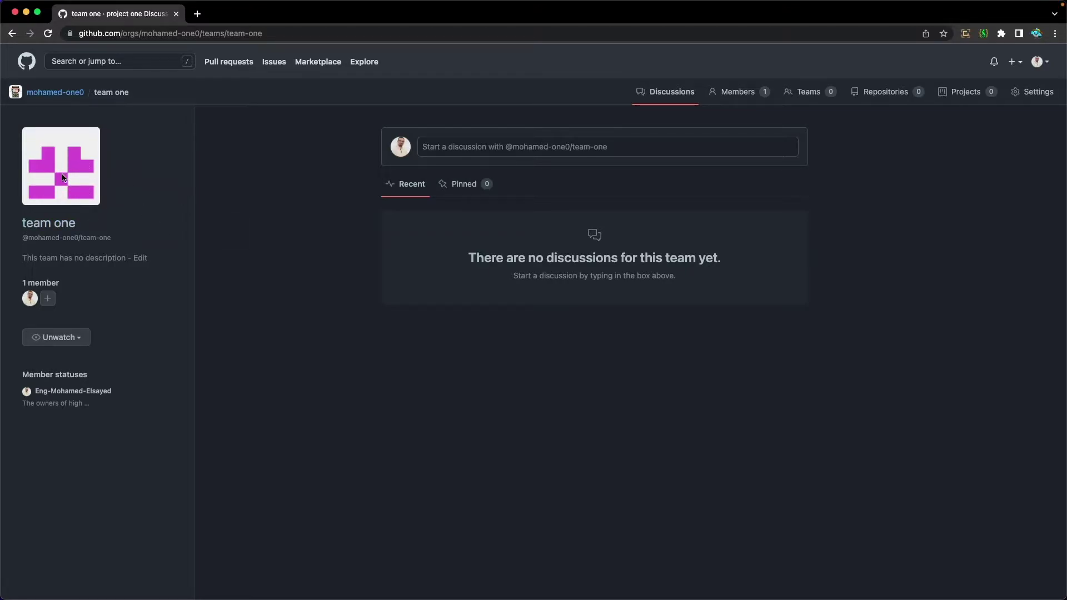
Step: Review the name and description fields in team one's general settings, and return to the team's main page
left_click(1020, 93)
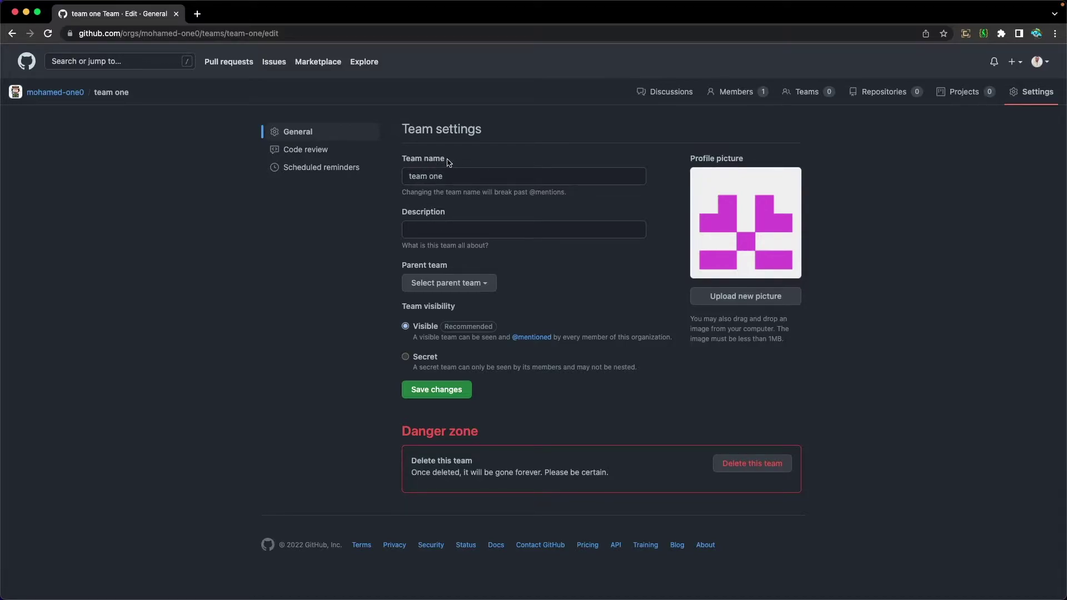
left_click_drag(448, 176, 404, 181)
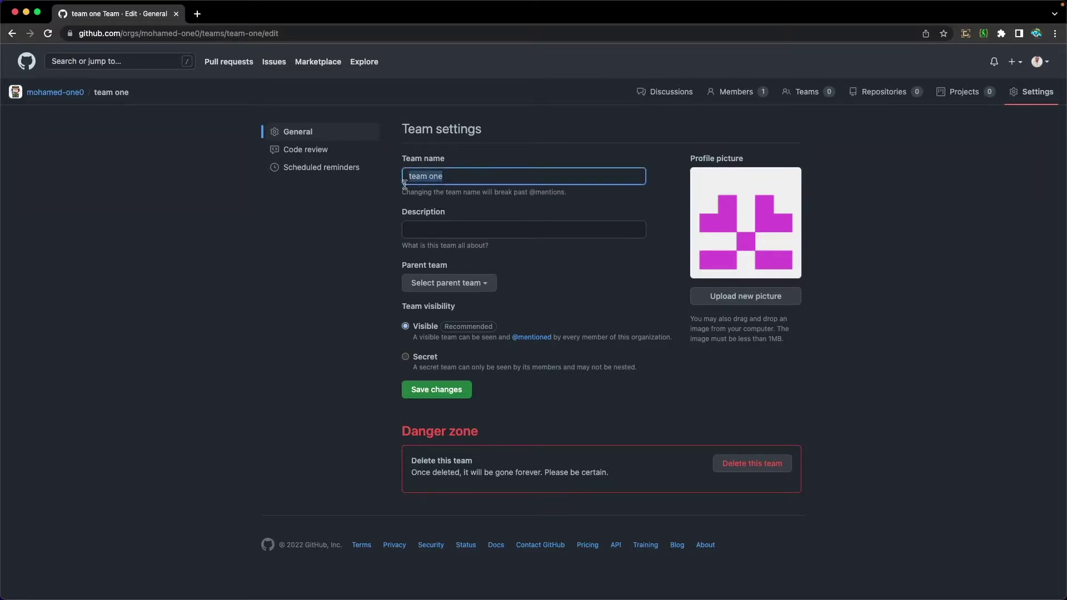
left_click(444, 233)
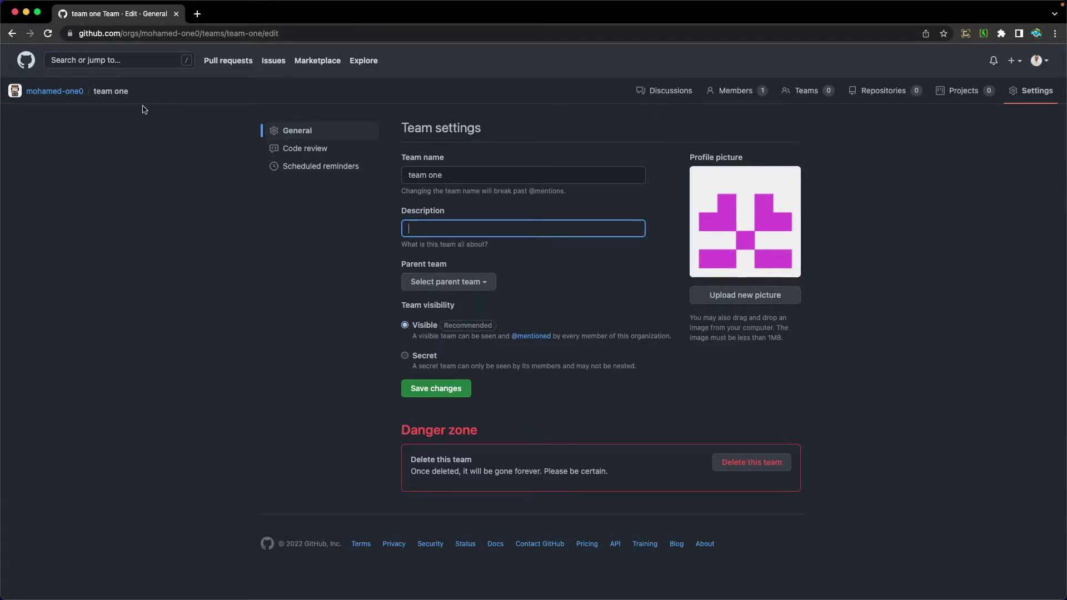
left_click(111, 92)
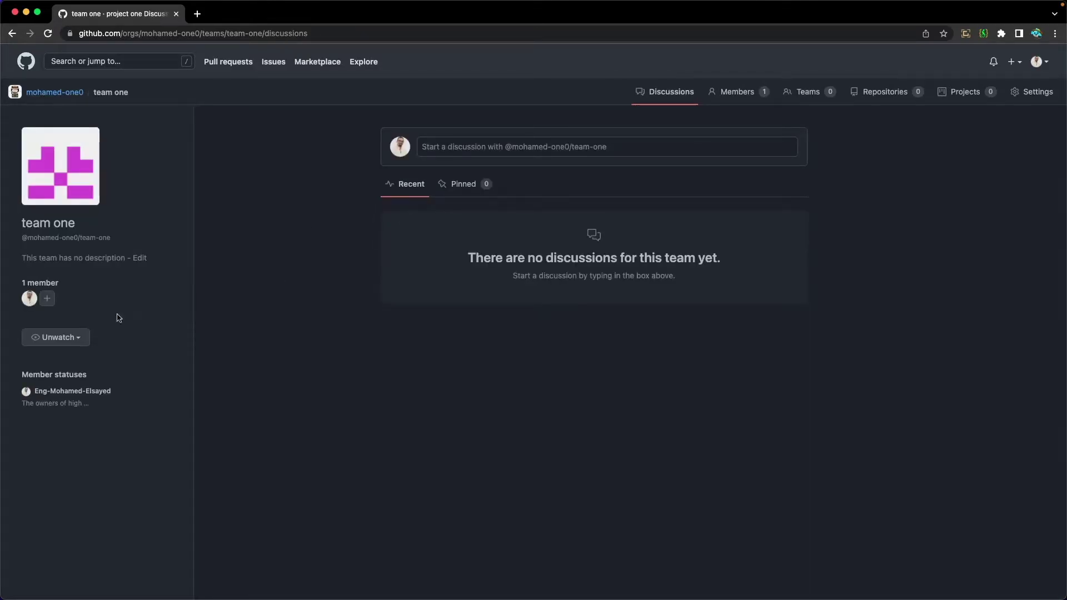
Step: Search for "mai" among the users and add the matching existing organization member to team one
scroll(47, 304, "down", 1)
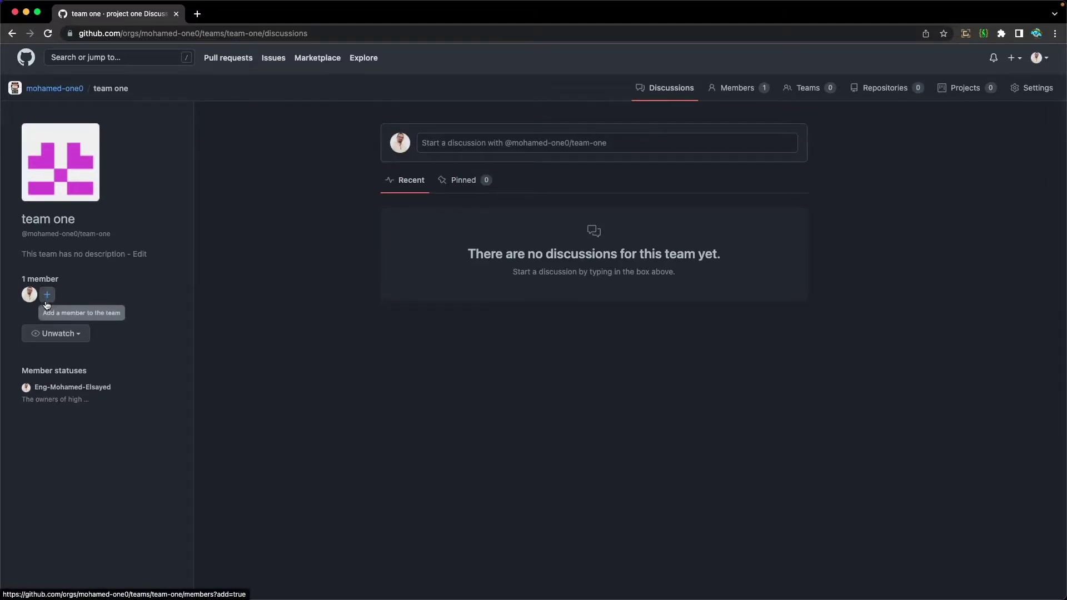
scroll(155, 216, "down", 1)
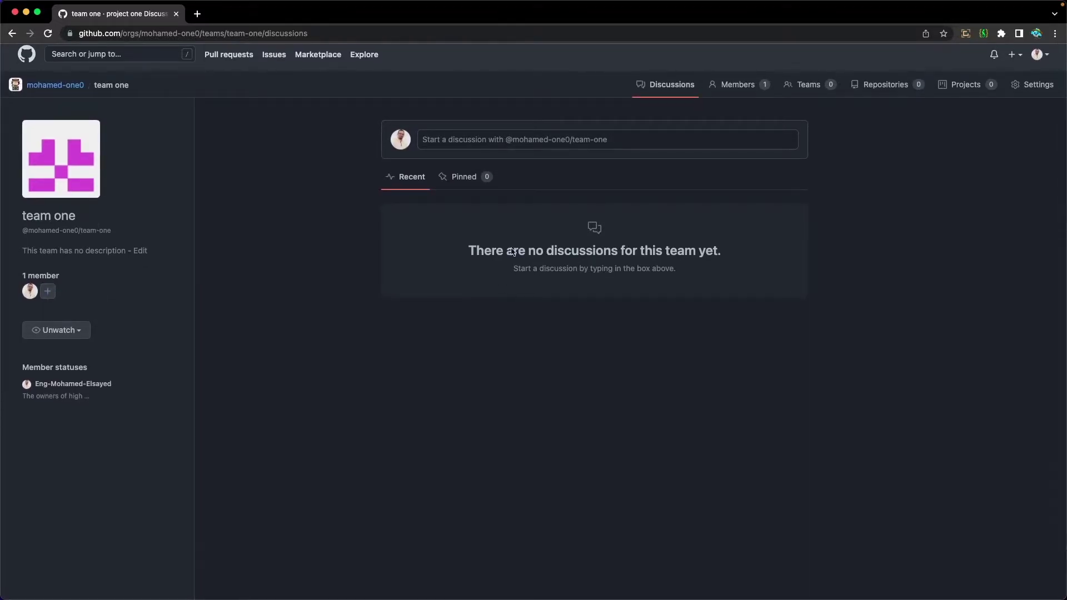
left_click(746, 86)
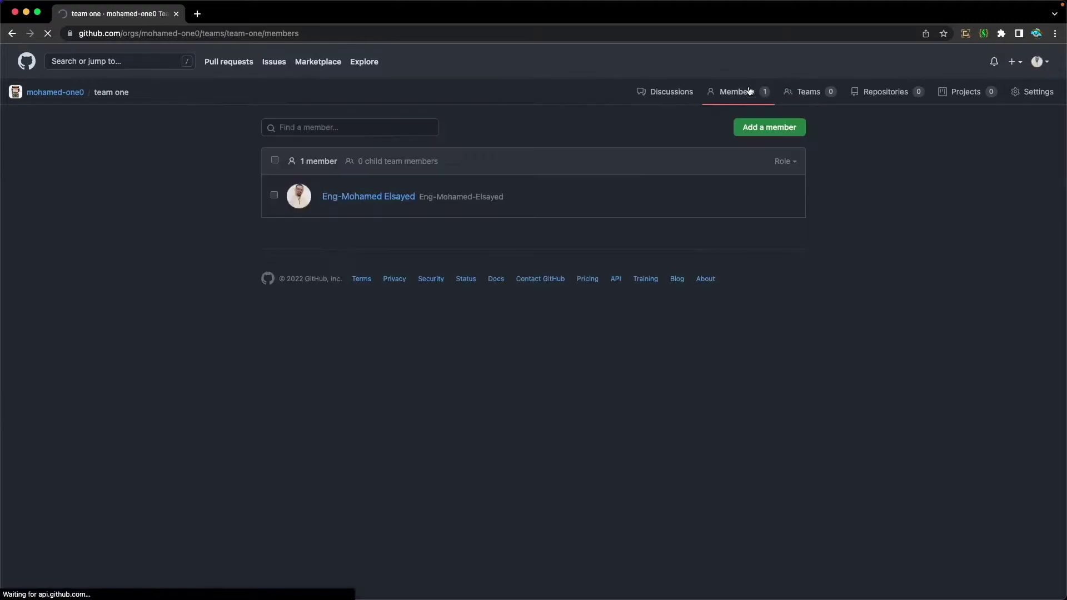
left_click(755, 132)
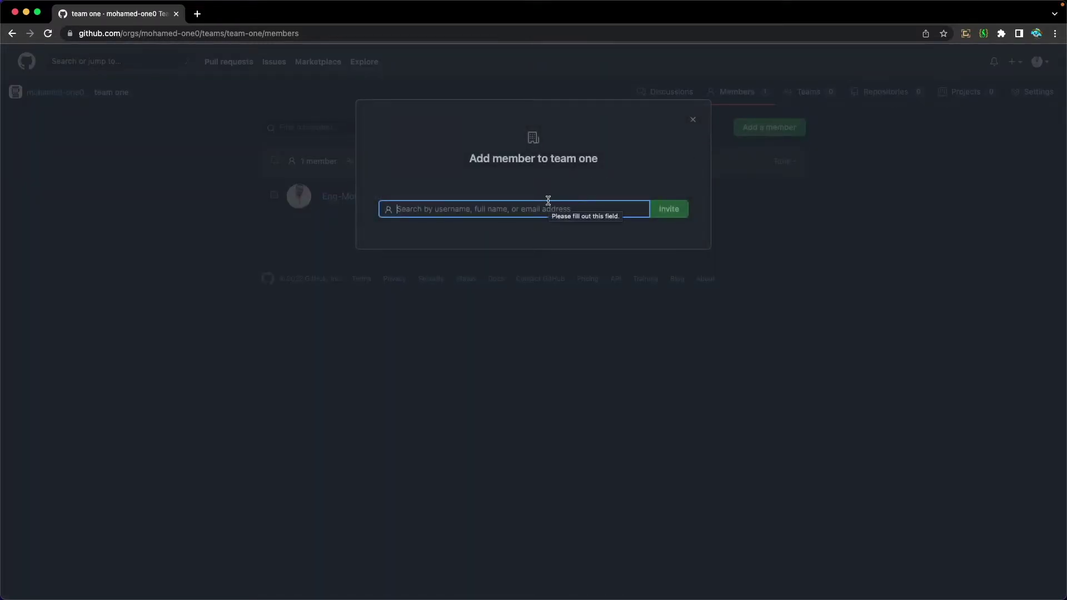
type("mai")
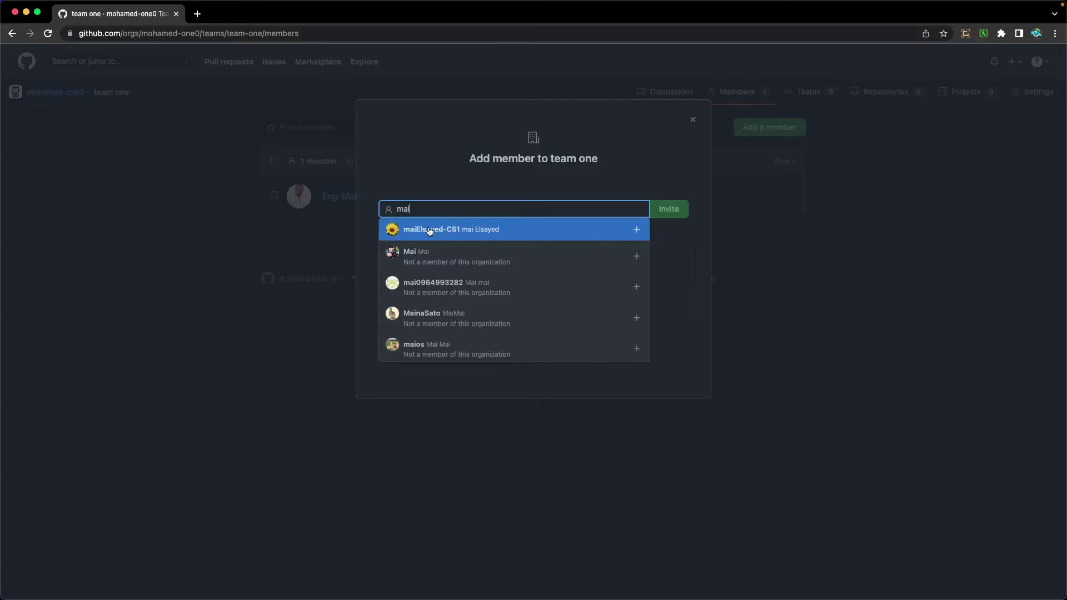
left_click(492, 234)
left_click(660, 216)
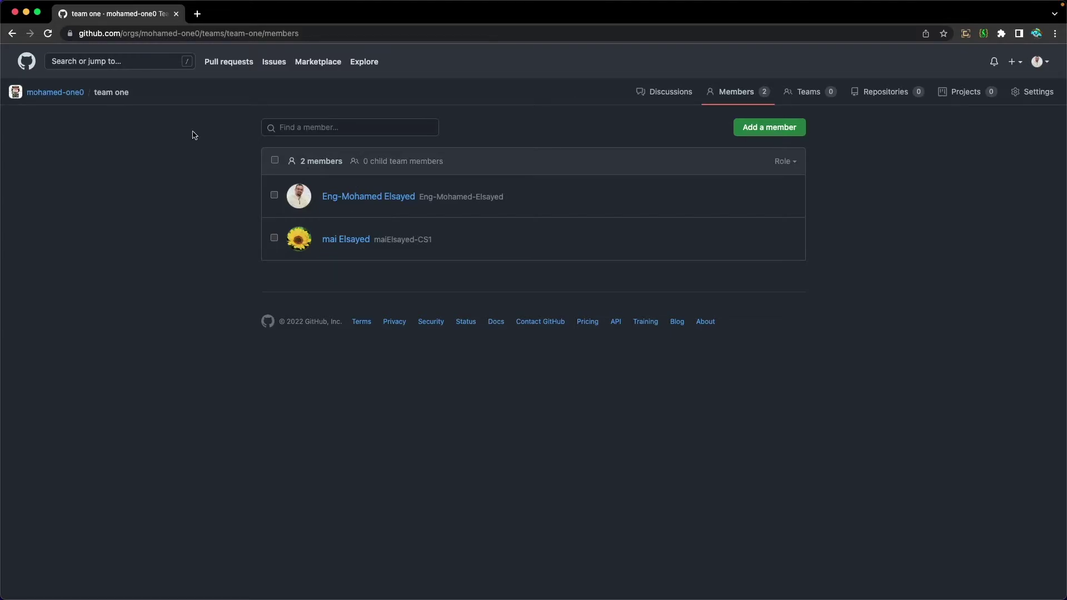
Step: Return to the organization overview, reopen team one from its team list, and check the team's members and discussions
left_click(71, 93)
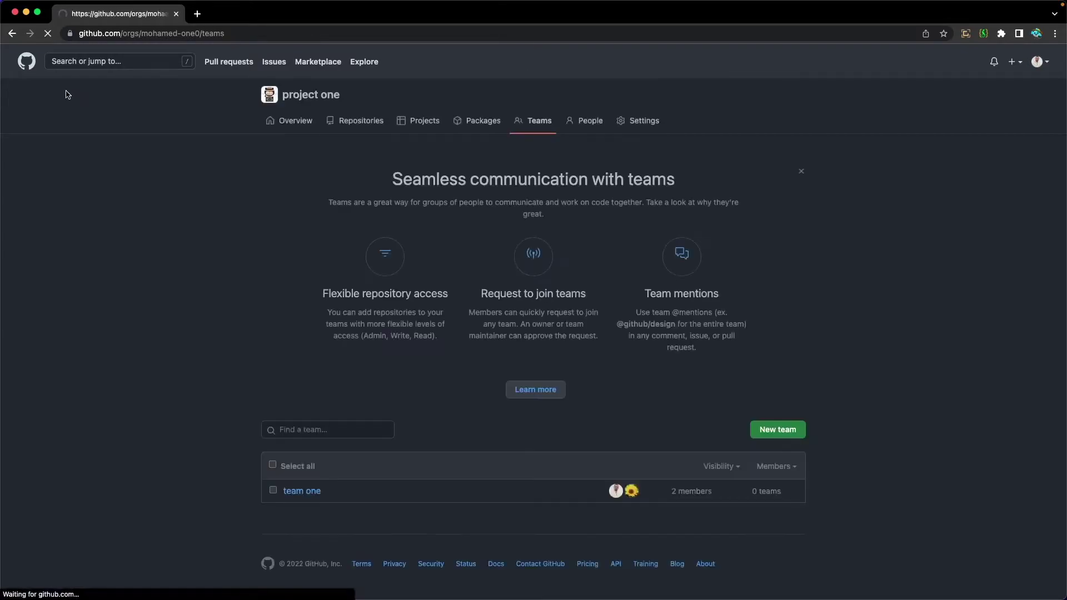
left_click(306, 99)
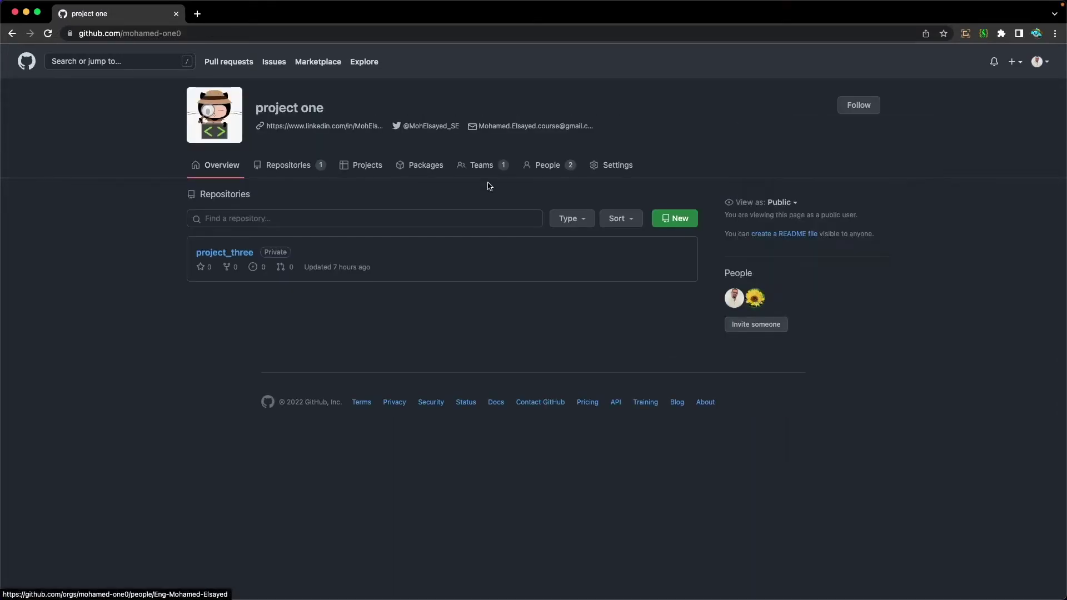
left_click(483, 165)
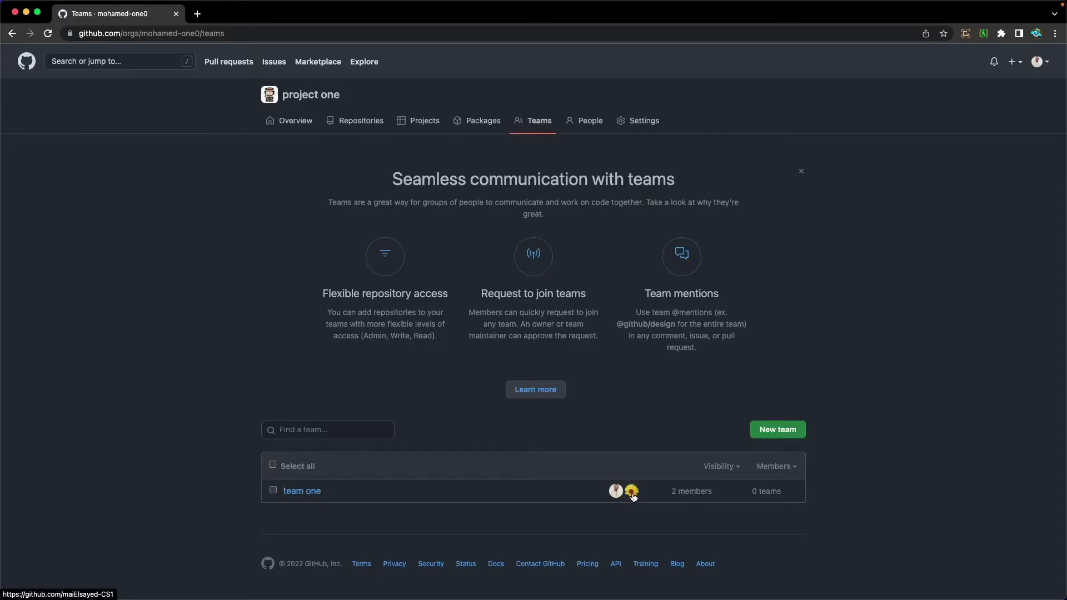
left_click(304, 491)
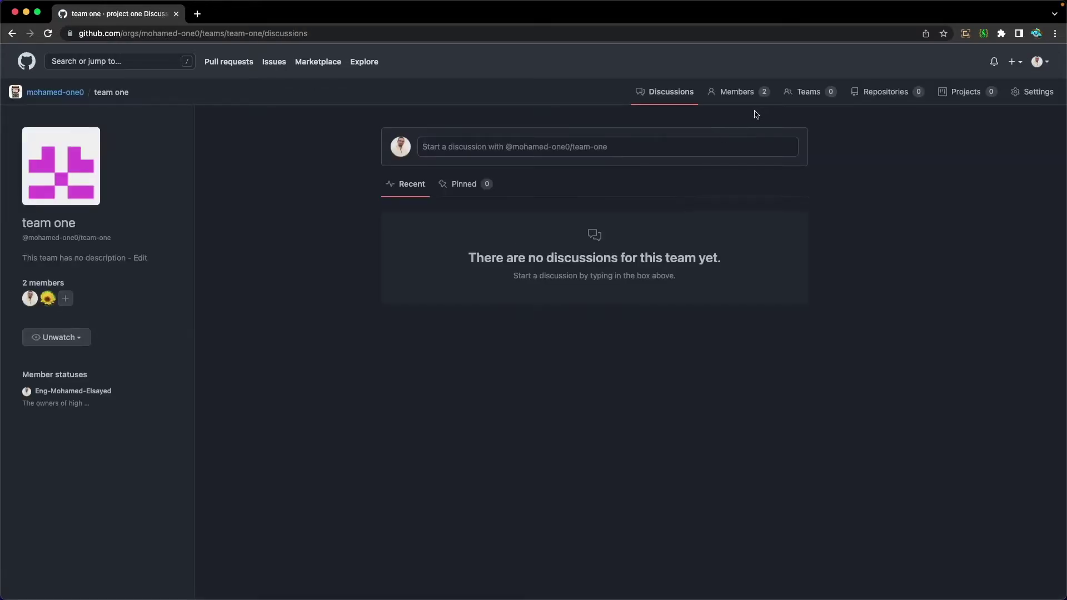
left_click(749, 94)
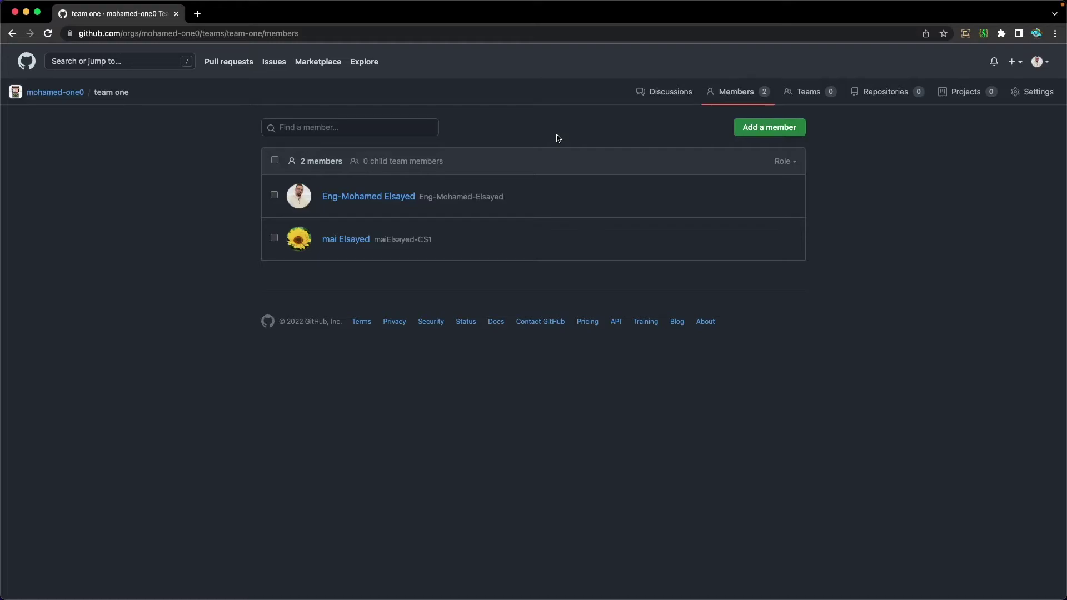
left_click(671, 92)
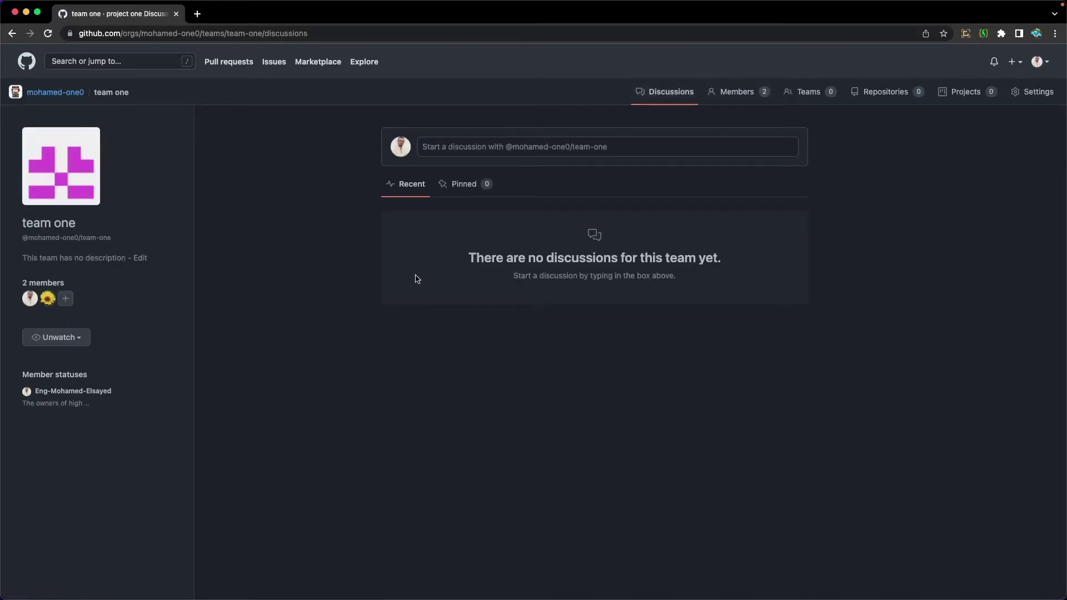
Step: Add the organization's project_three repository to team one
left_click(882, 100)
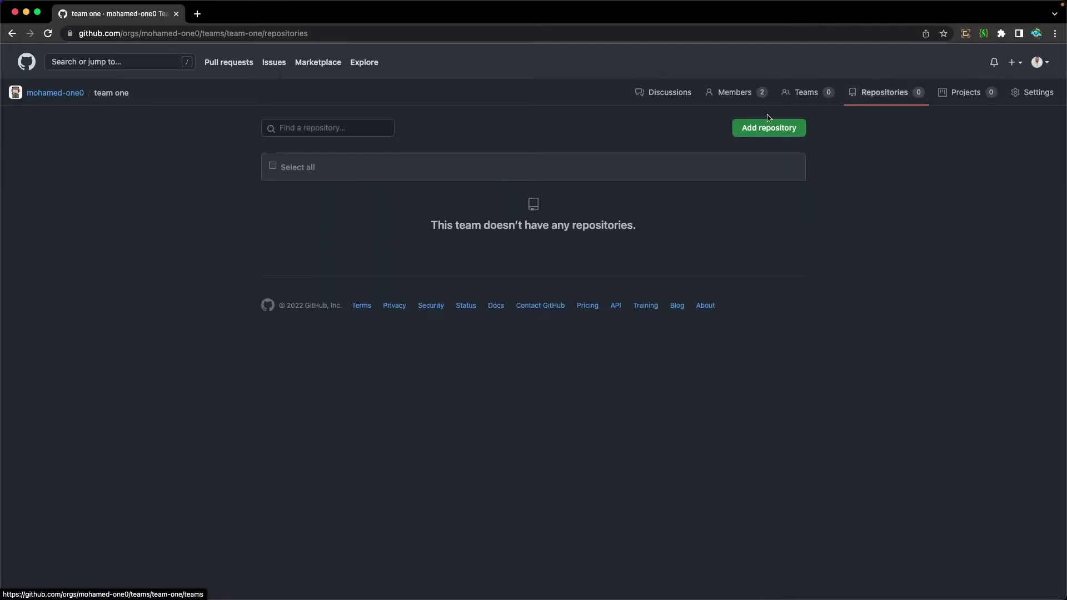
left_click(761, 128)
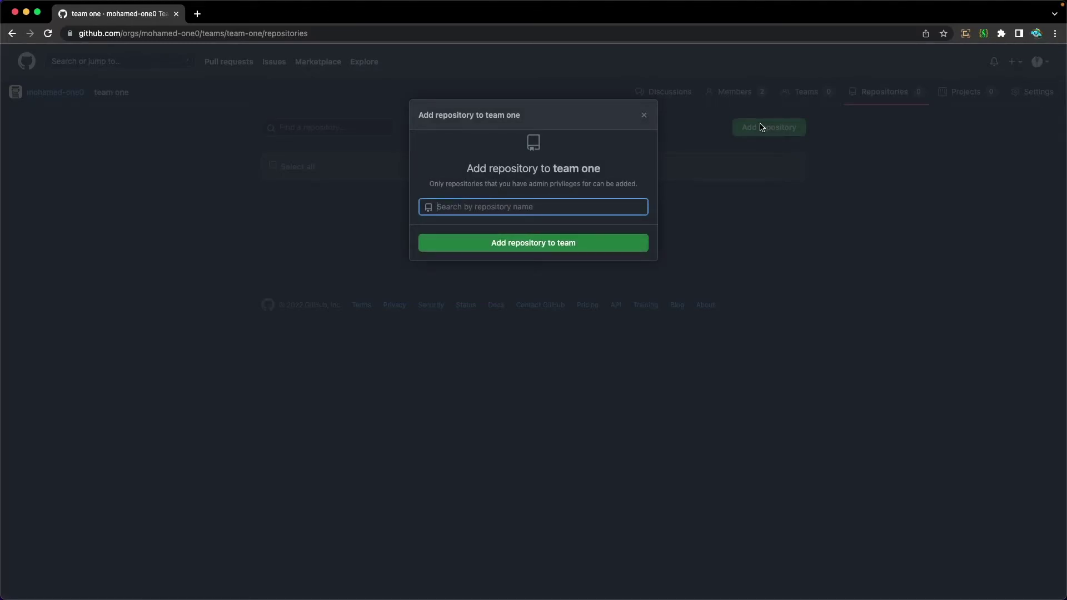
type("pro")
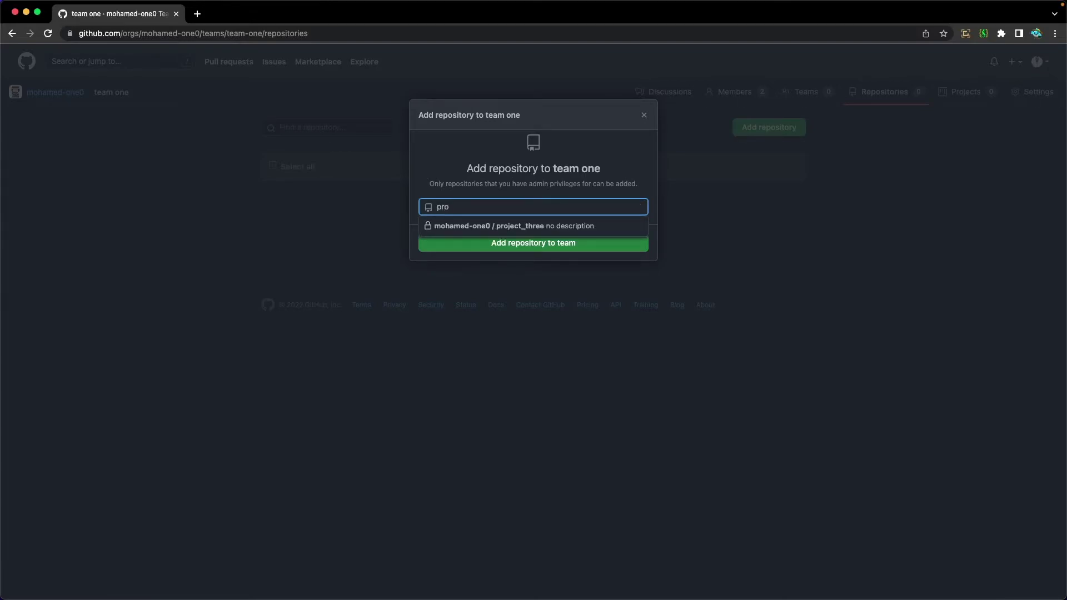
left_click(605, 227)
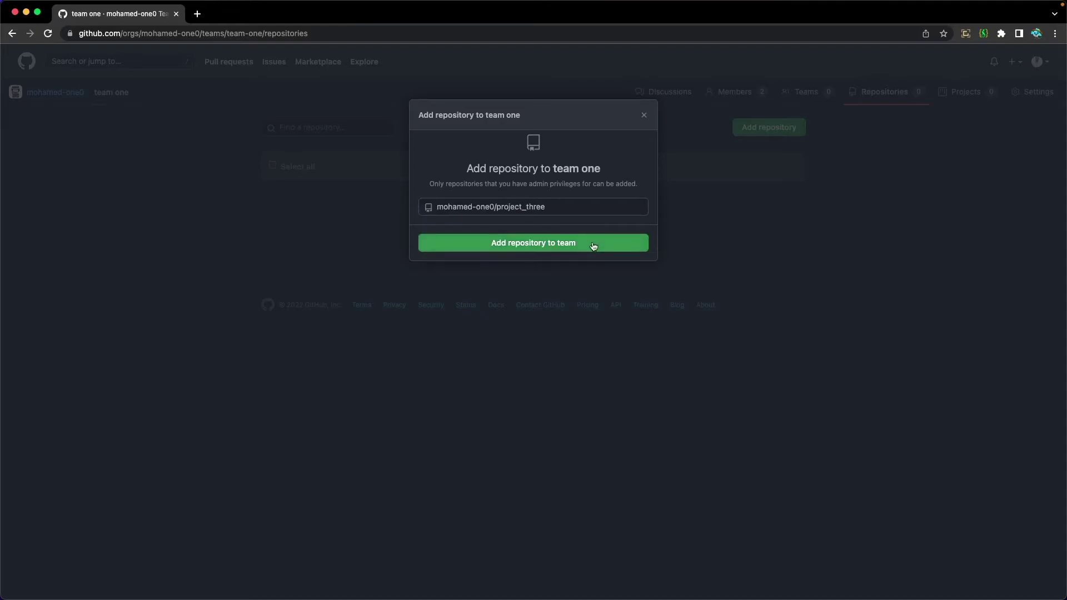
left_click(592, 246)
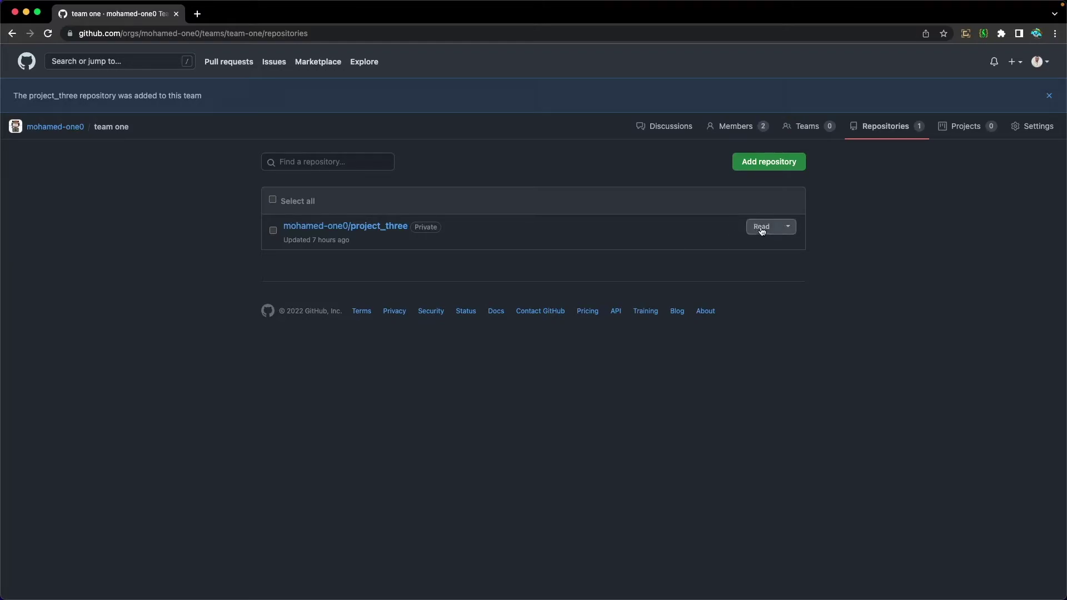
Step: Review the available permission levels for project_three and set the team's access to Read
left_click(778, 231)
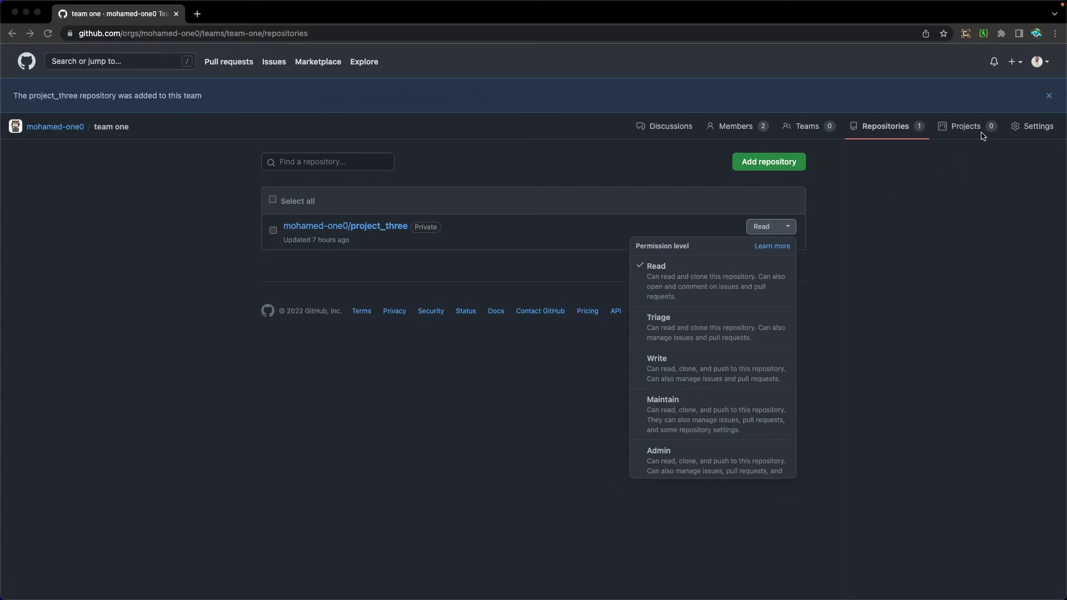
scroll(656, 475, "down", 1)
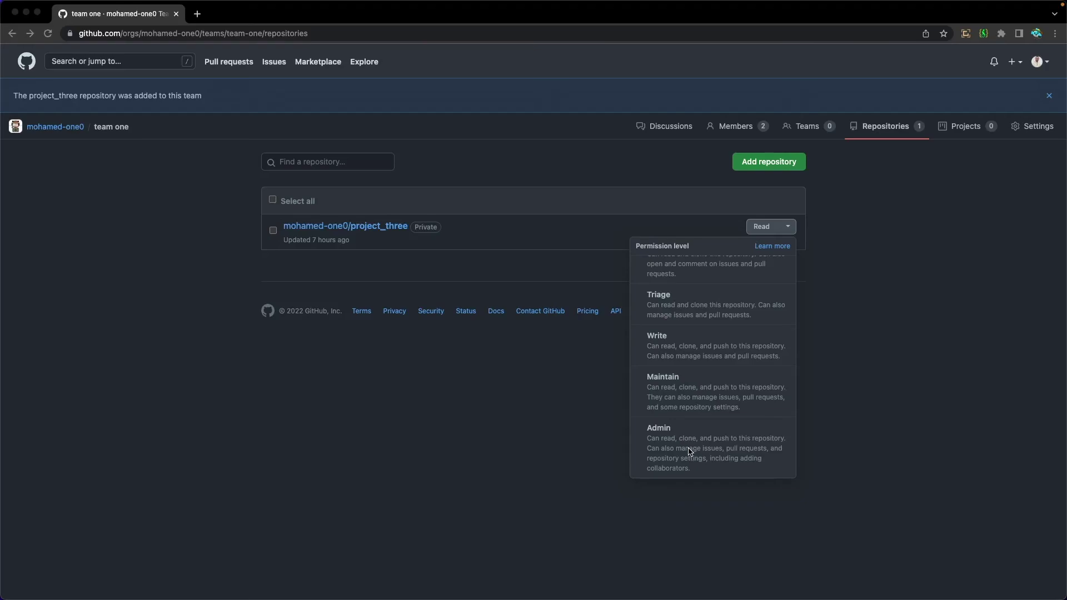
scroll(689, 451, "up", 2)
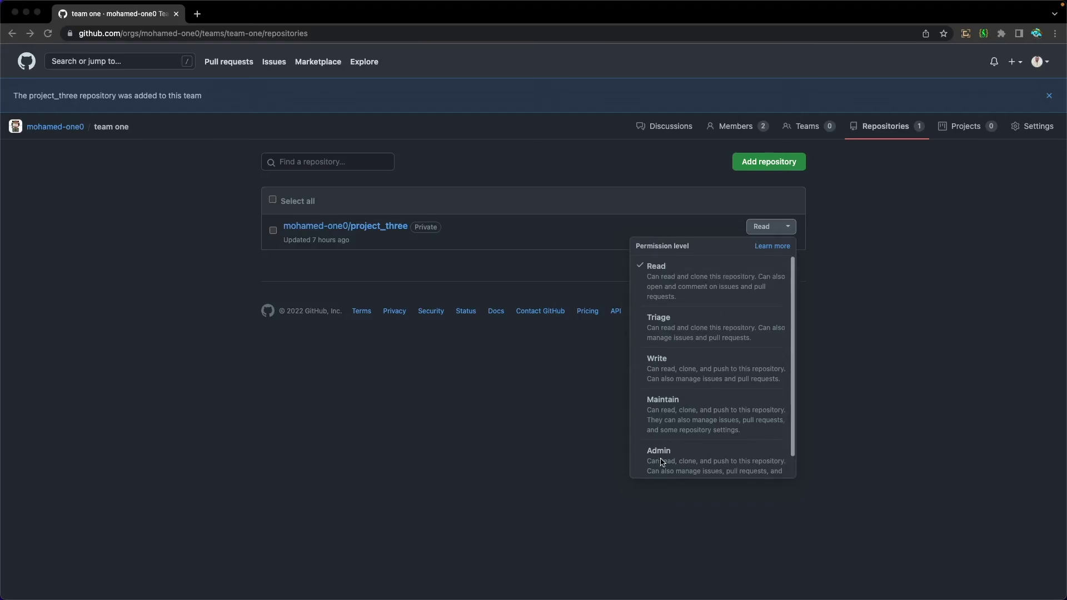
left_click(659, 282)
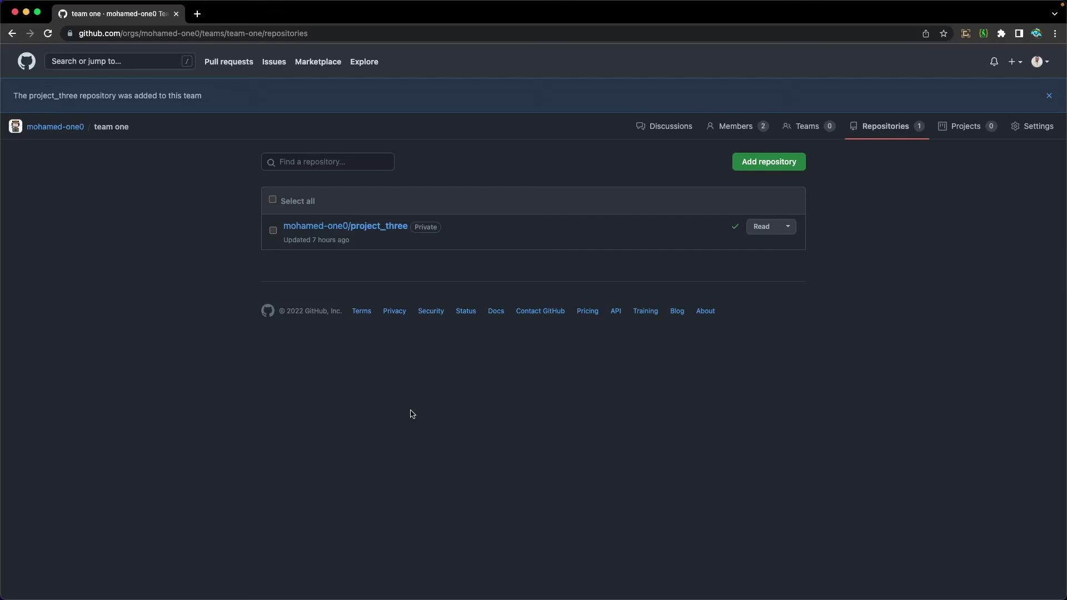